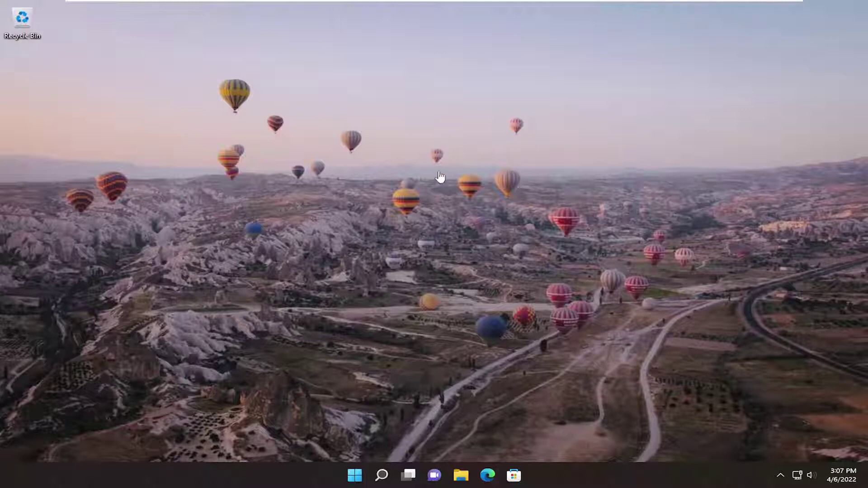
Find Control Panel through Windows search and open it
left_click(382, 474)
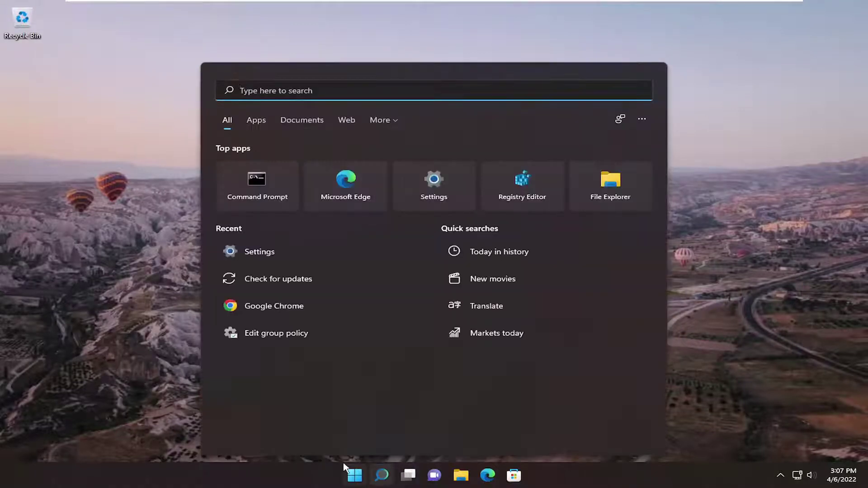
type("control pn")
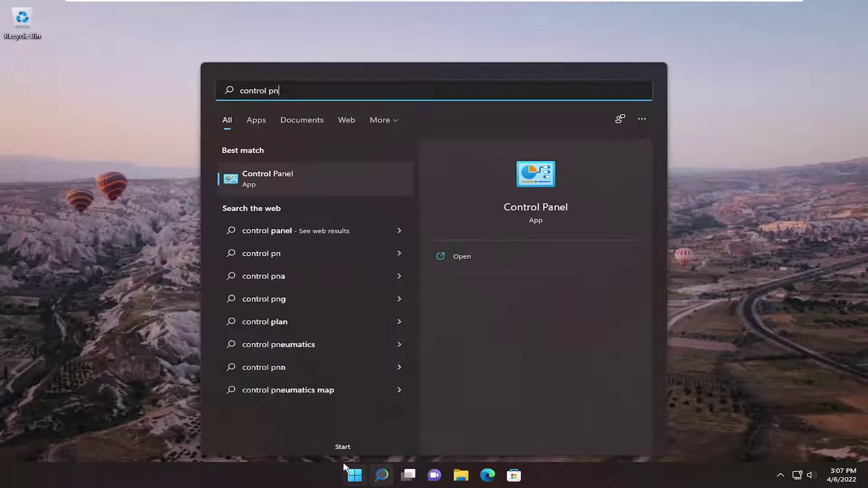
key("BackSpace")
type("anel")
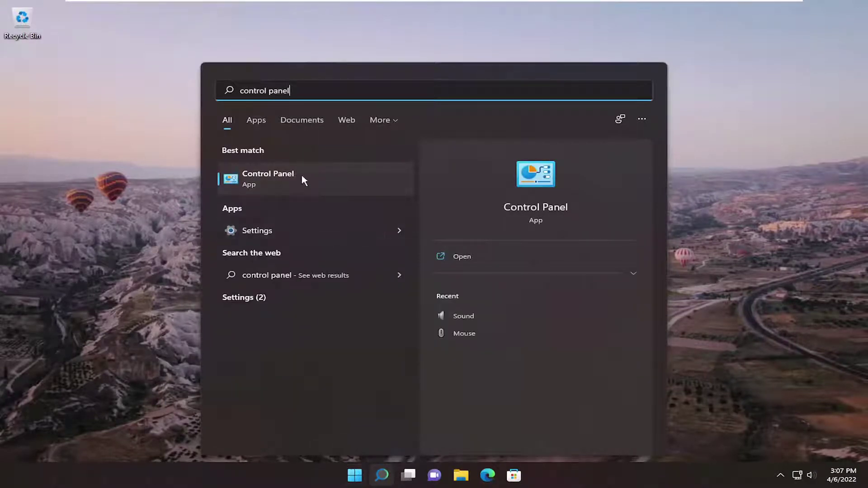
left_click(298, 175)
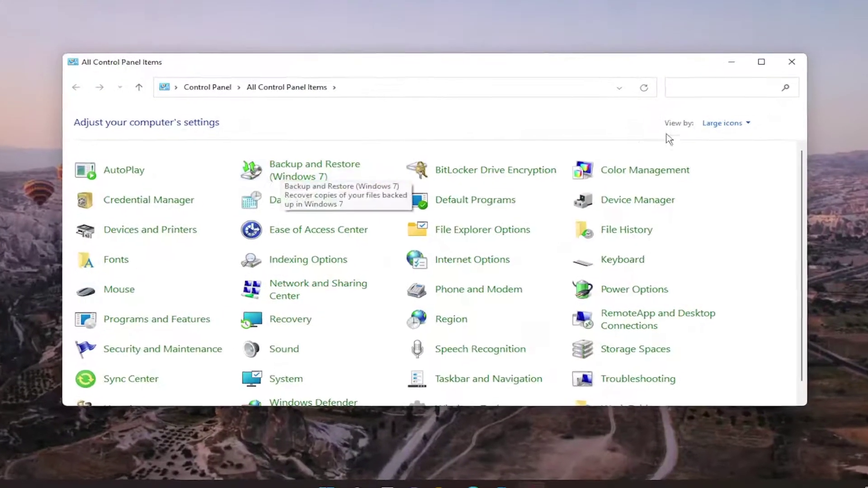
With Large icons view, launch Run maintenance tasks from Troubleshooting
left_click(736, 114)
left_click(738, 155)
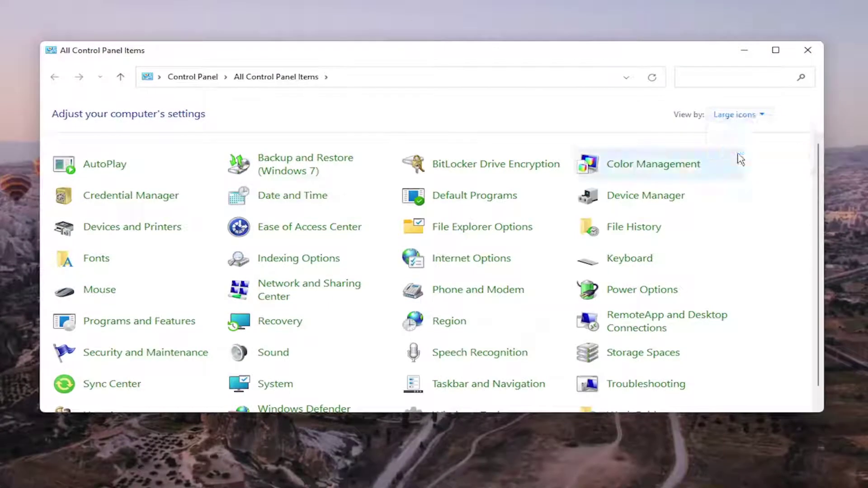
left_click(647, 386)
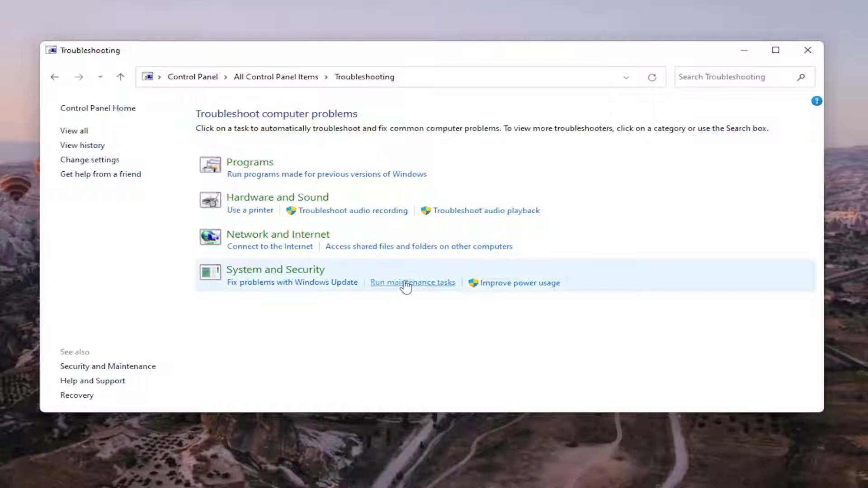
left_click(407, 284)
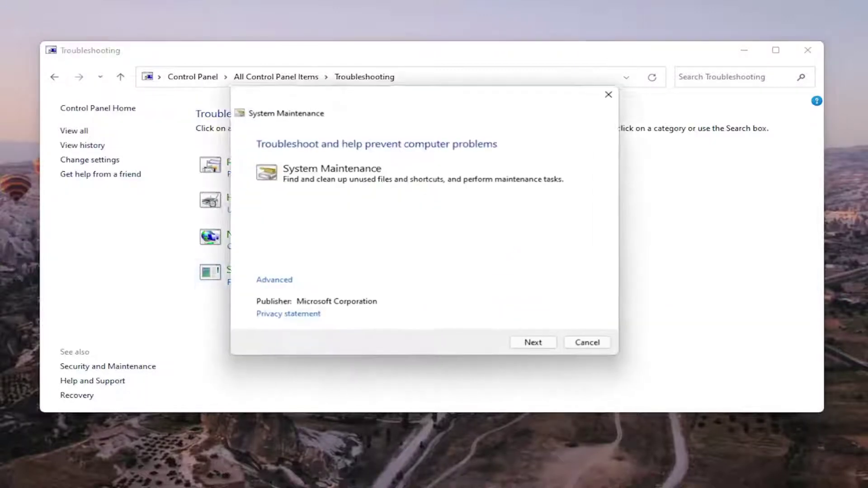
Rerun System Maintenance as administrator, then close it after it reports no changes needed
left_click(531, 349)
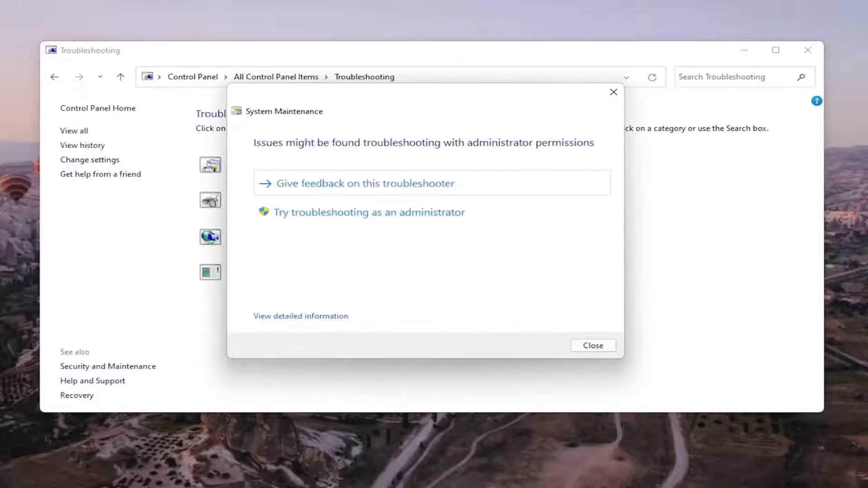
left_click(400, 215)
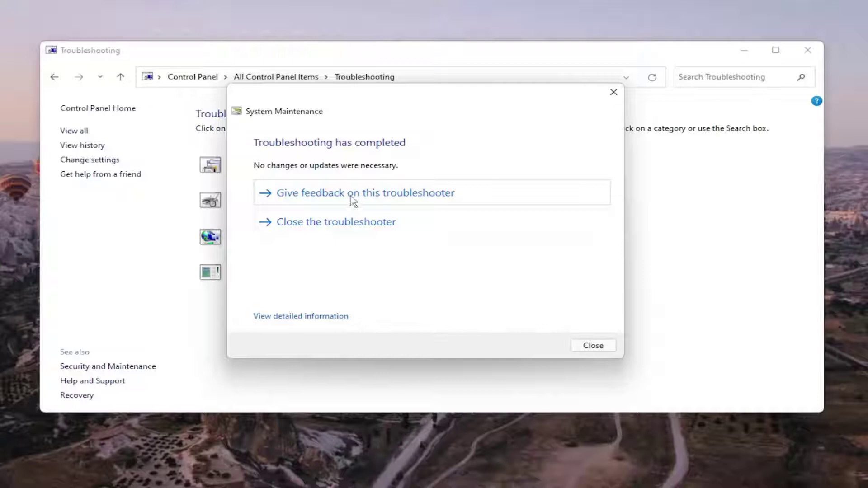
left_click(593, 346)
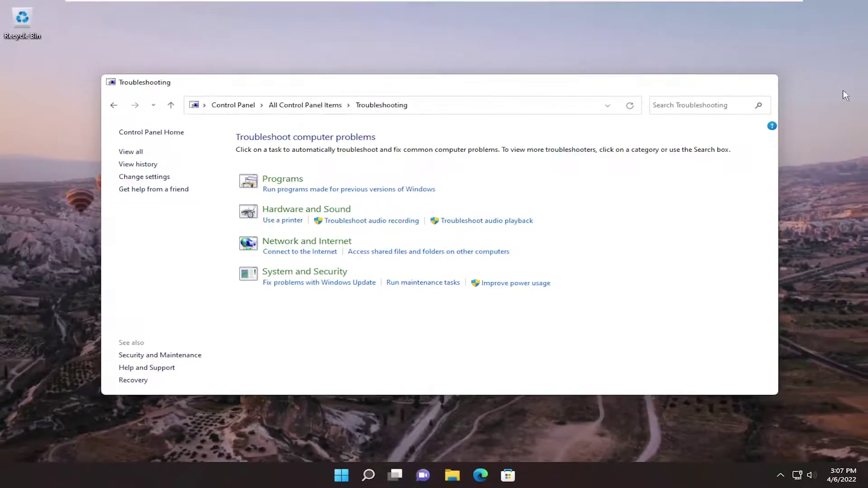
Close Troubleshooting, then search cmd and choose Run as administrator for Command Prompt
left_click(770, 77)
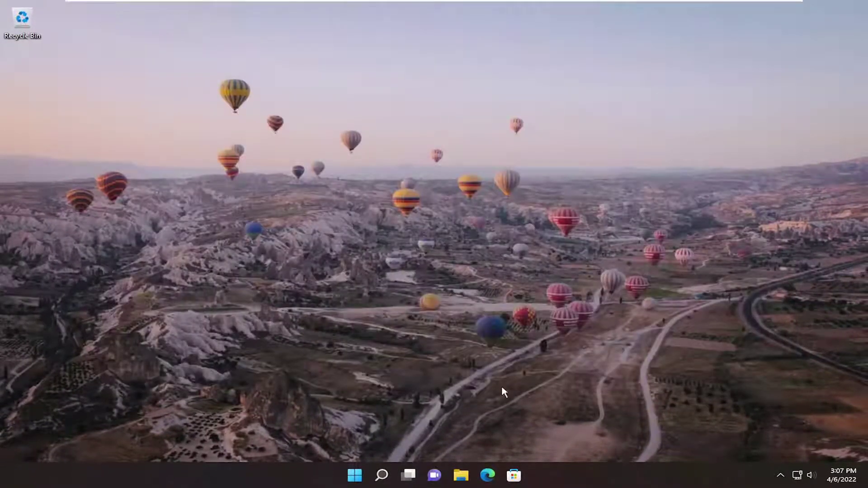
left_click(382, 475)
type("cmd")
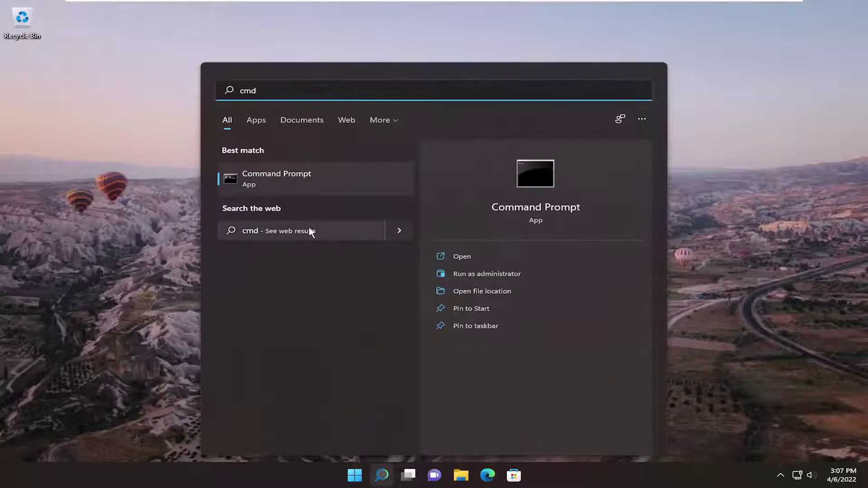
right_click(303, 176)
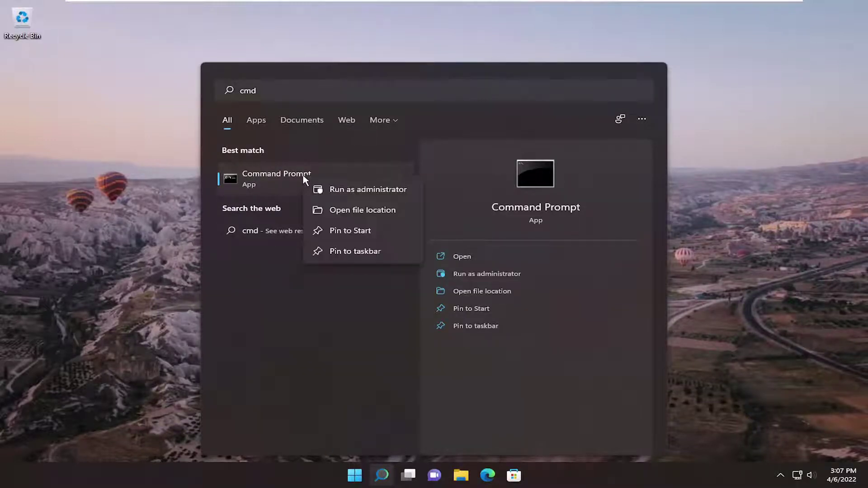
left_click(372, 191)
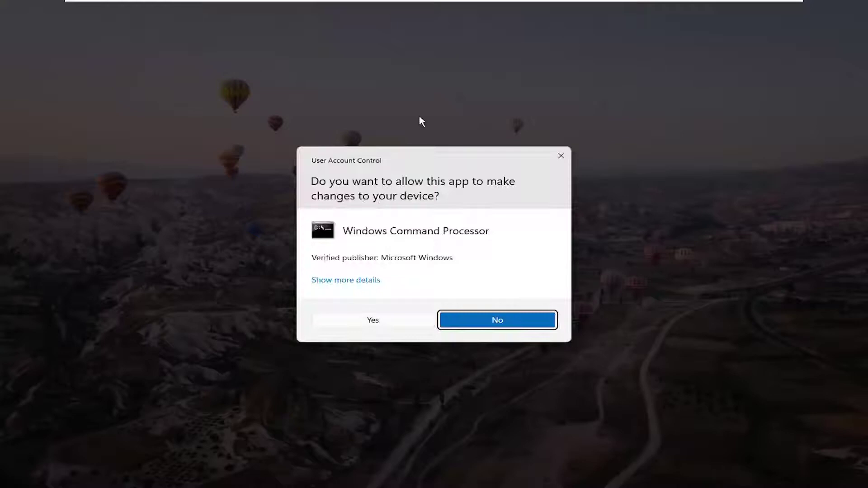
Approve the UAC prompt and run sfc /scannow in the elevated console
left_click(377, 321)
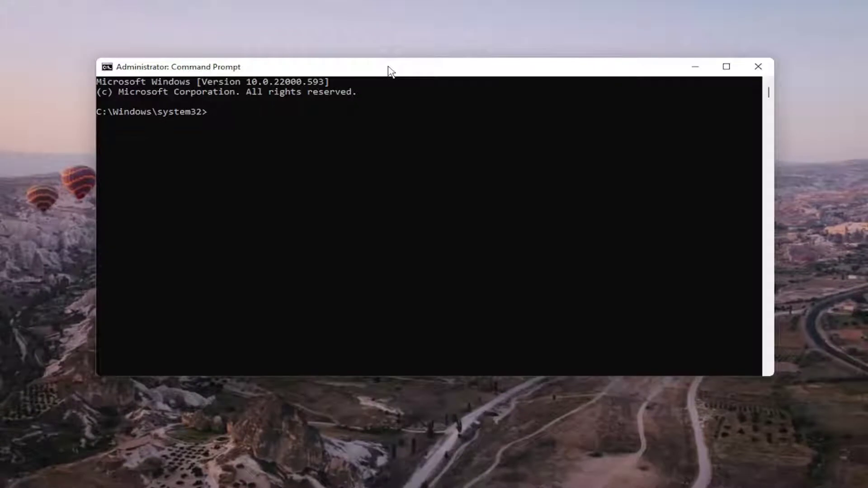
type("sfc")
type(" /sca")
type("nnow")
key("Return")
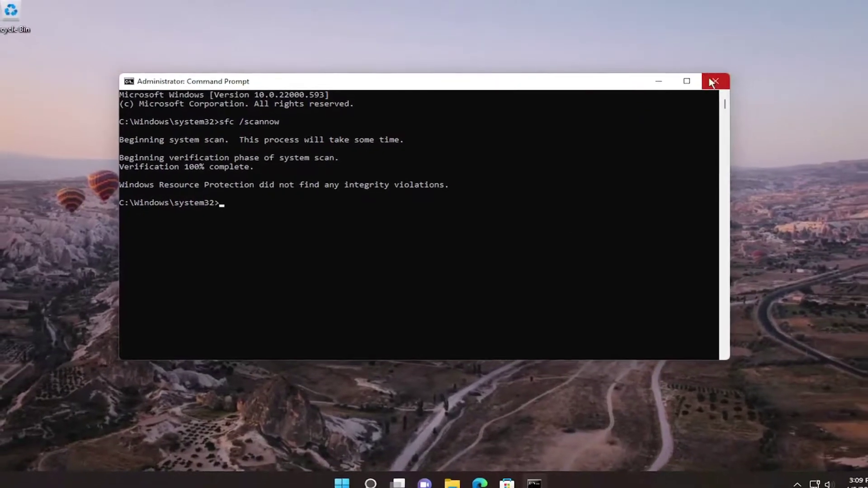
Close Command Prompt and bring up the Start button's power options
left_click(730, 76)
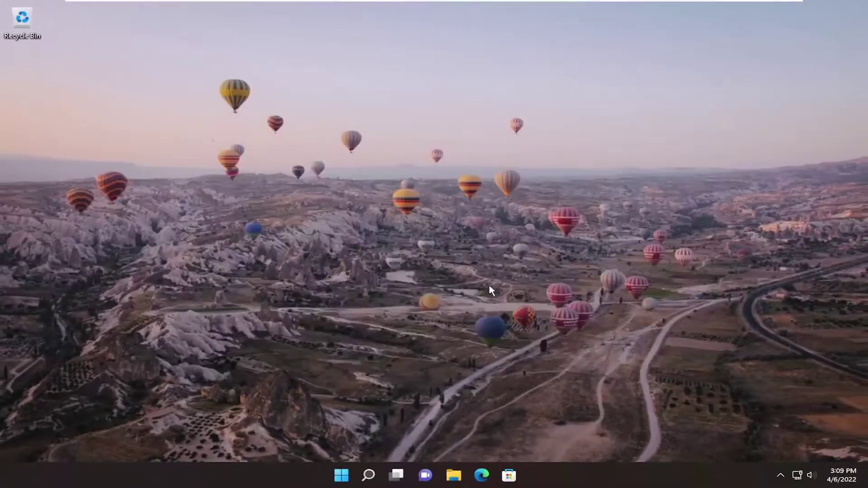
right_click(355, 475)
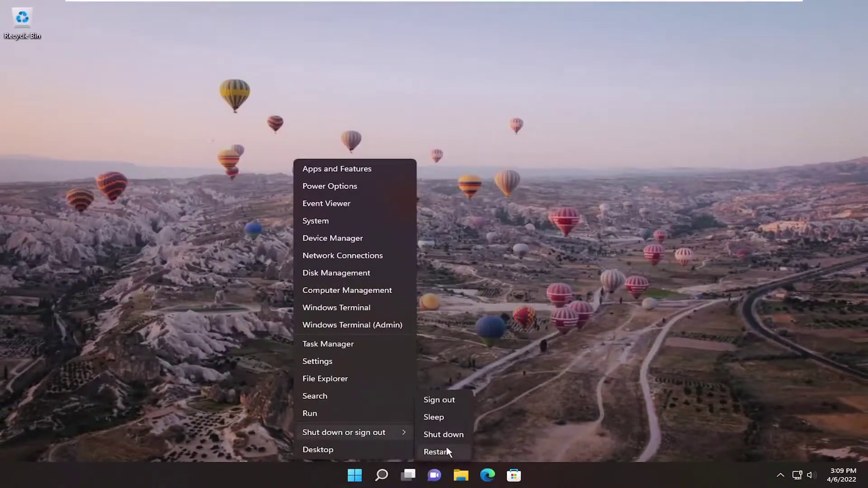